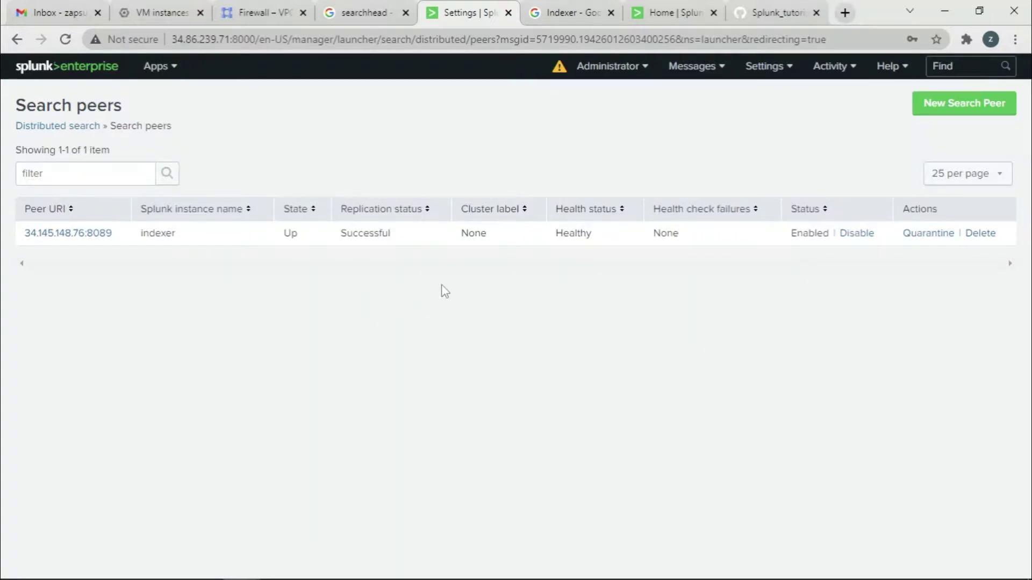
- Confirm the indexer is listed as an Up, Enabled, Healthy search peer with successful replication
{"action": "mouse_move", "coordinate": [241, 564]}
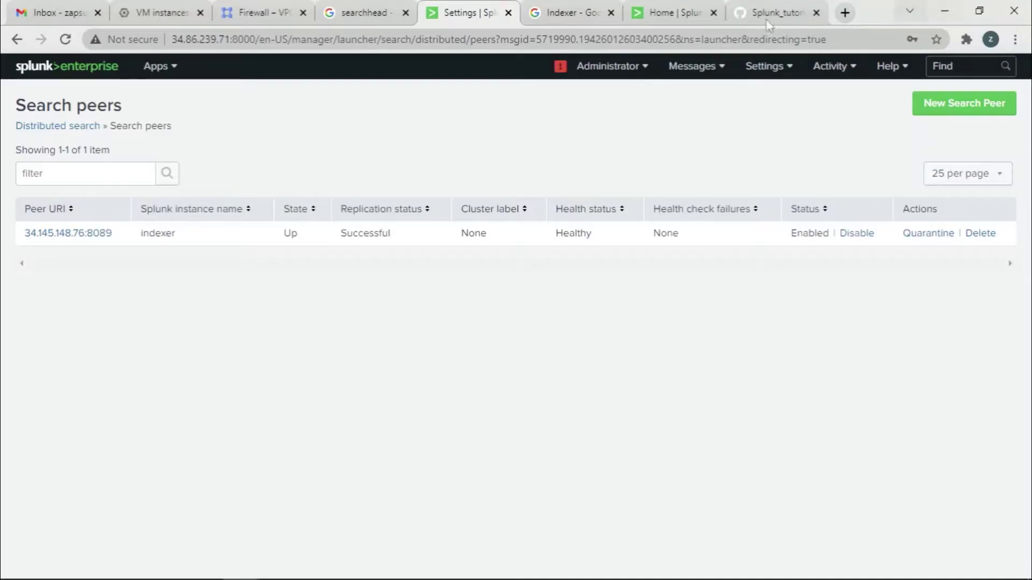
- Copy lines 2–11 of the outputs.conf template from GitHub
{"action": "left_click", "coordinate": [944, 7]}
{"action": "left_click", "coordinate": [777, 12]}
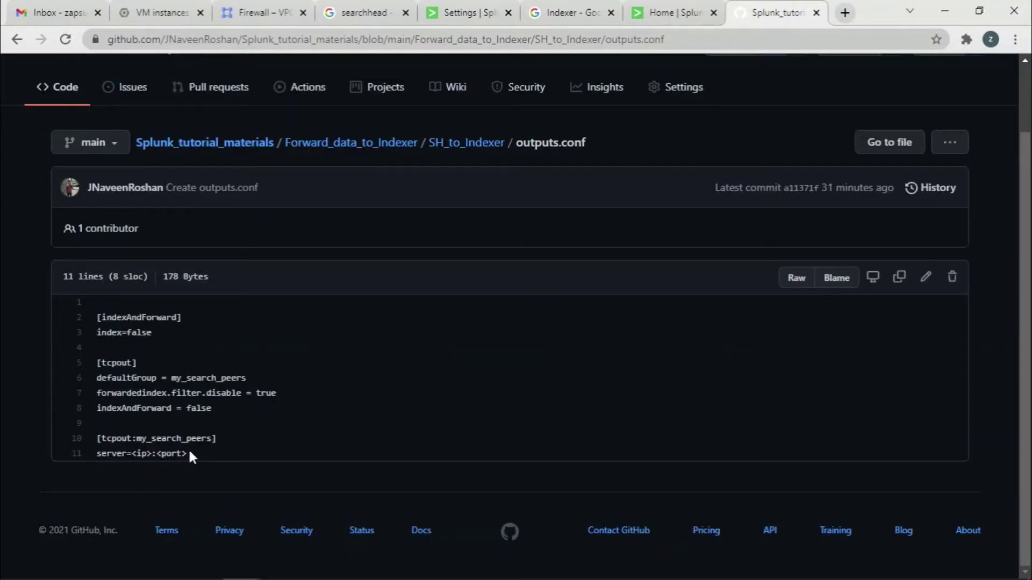
{"action": "left_click_drag", "start_coordinate": [188, 454], "coordinate": [98, 317]}
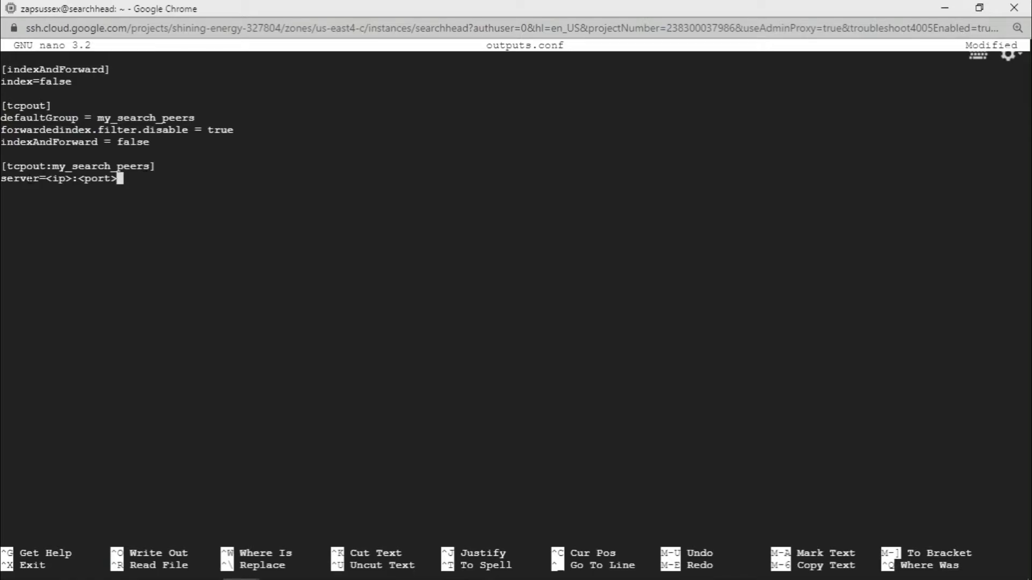
- Copy the indexer's external IP 34.145.148.76 from the VM instances list
{"action": "left_click", "coordinate": [945, 8]}
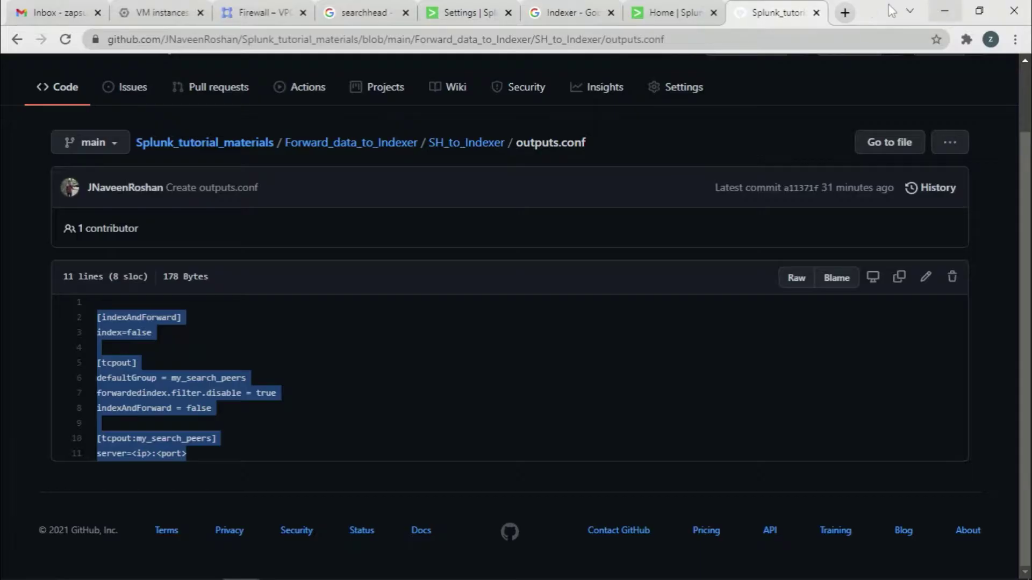
{"action": "left_click", "coordinate": [161, 11]}
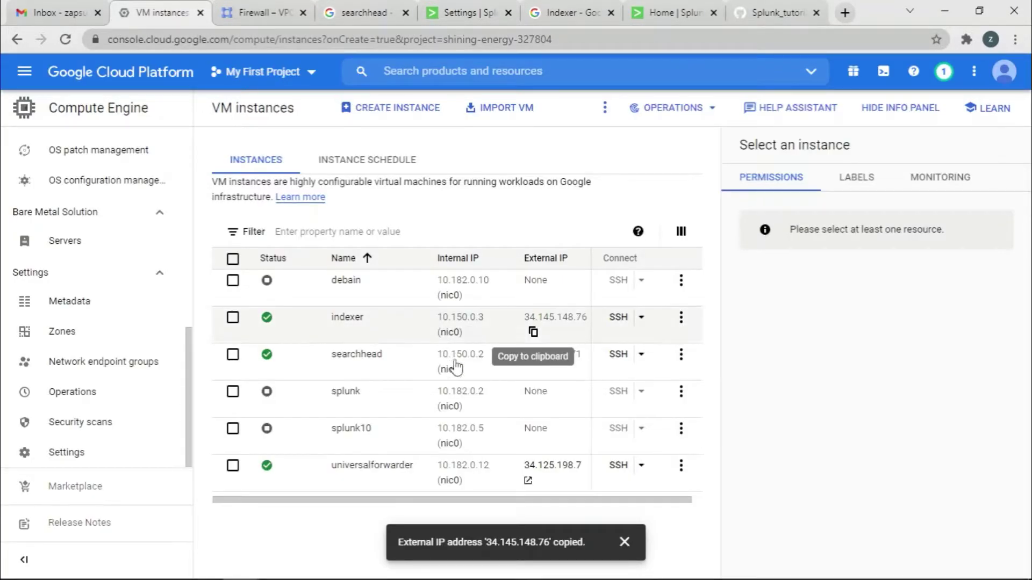
{"action": "left_click", "coordinate": [534, 334]}
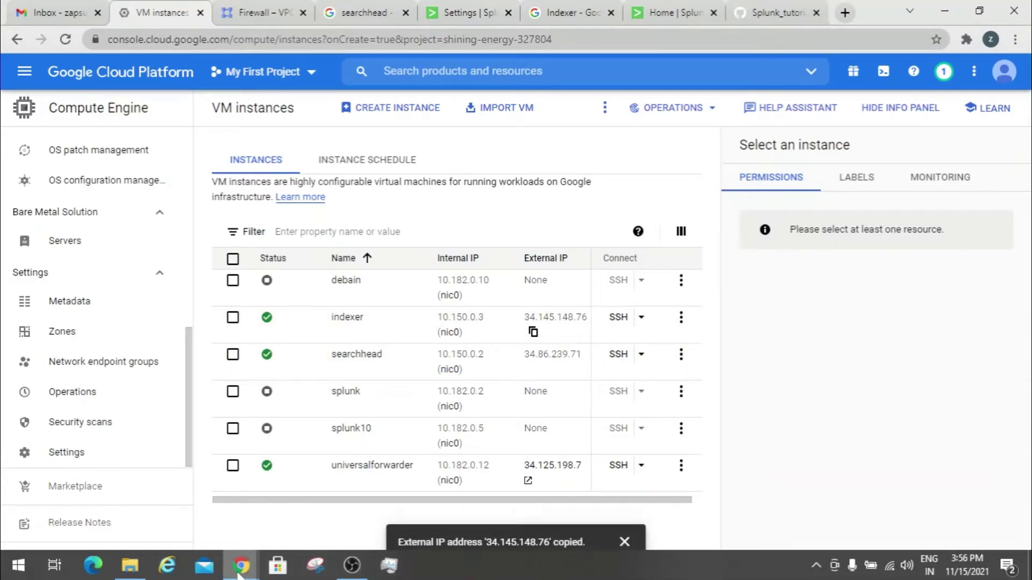
- Replace the <ip> and <port> placeholders so the server line reads 34.145.148.76:9997, then exit nano
{"action": "mouse_move", "coordinate": [241, 575]}
{"action": "left_click", "coordinate": [407, 500]}
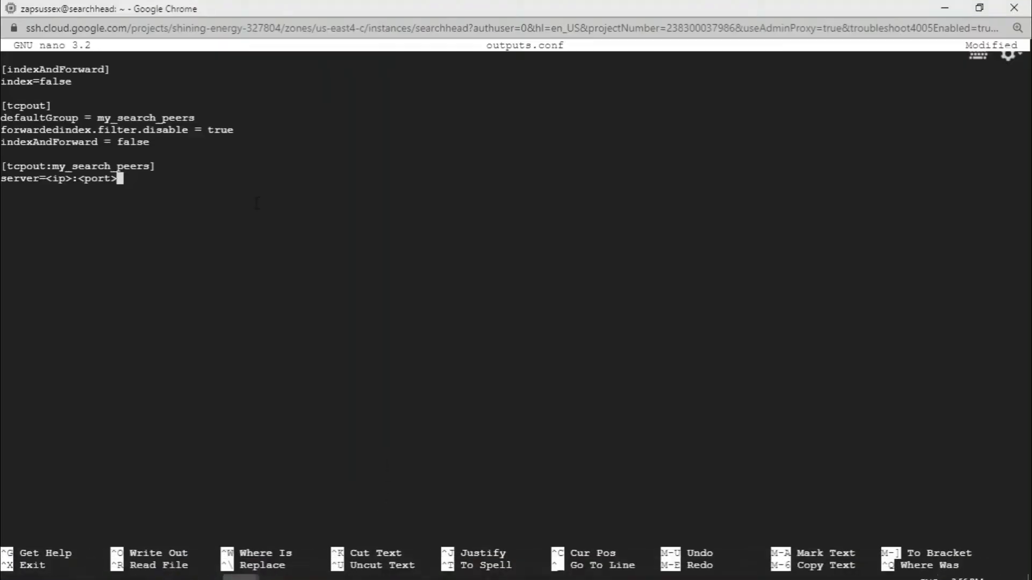
{"action": "key", "text": "Left"}
{"action": "key", "text": "Left"}
{"action": "key", "text": "Left"}
{"action": "key", "text": "Left"}
{"action": "key", "text": "Left"}
{"action": "key", "text": "Left"}
{"action": "key", "text": "Left"}
{"action": "key", "text": "BackSpace"}
{"action": "key", "text": "BackSpace"}
{"action": "key", "text": "BackSpace"}
{"action": "key", "text": "BackSpace"}
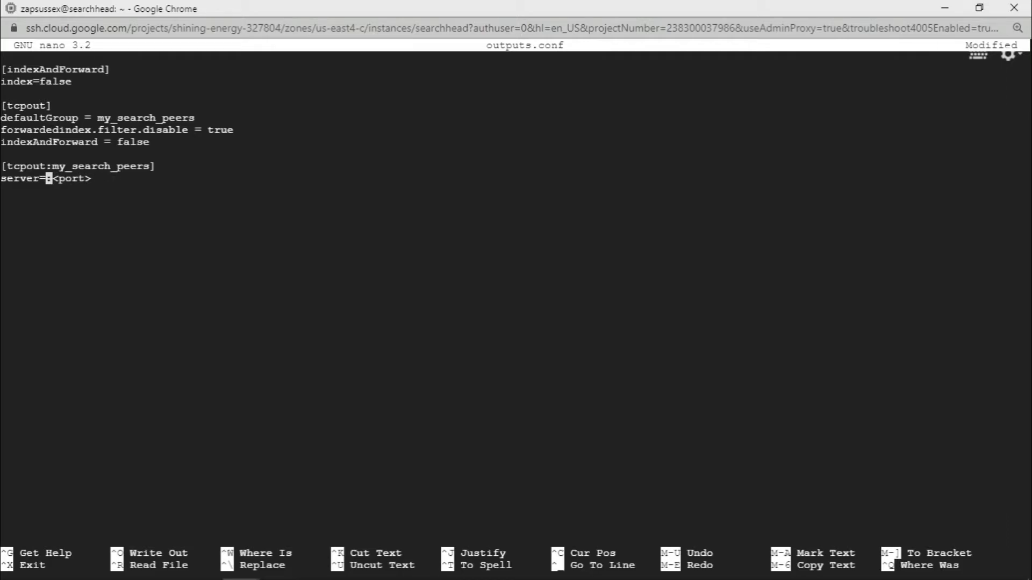
{"action": "key", "text": "ctrl+v"}
{"action": "key", "text": "Right"}
{"action": "key", "text": "Right"}
{"action": "key", "text": "Right"}
{"action": "key", "text": "Right"}
{"action": "key", "text": "Right"}
{"action": "key", "text": "Right"}
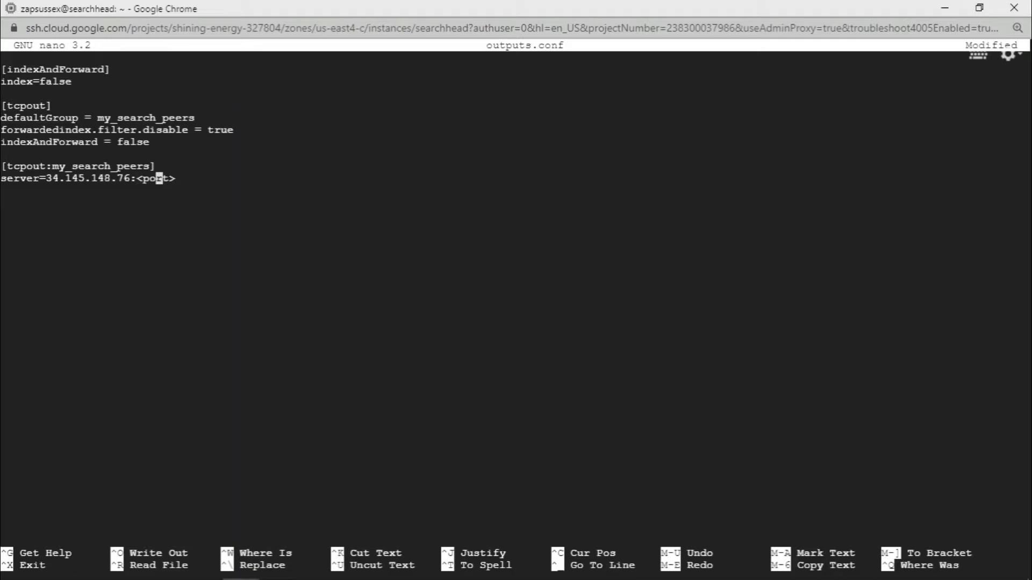
{"action": "key", "text": "Right"}
{"action": "key", "text": "BackSpace"}
{"action": "key", "text": "BackSpace"}
{"action": "key", "text": "BackSpace"}
{"action": "key", "text": "BackSpace"}
{"action": "key", "text": "BackSpace"}
{"action": "key", "text": "BackSpace"}
{"action": "type", "text": "9997"}
{"action": "key", "text": "ctrl+x"}
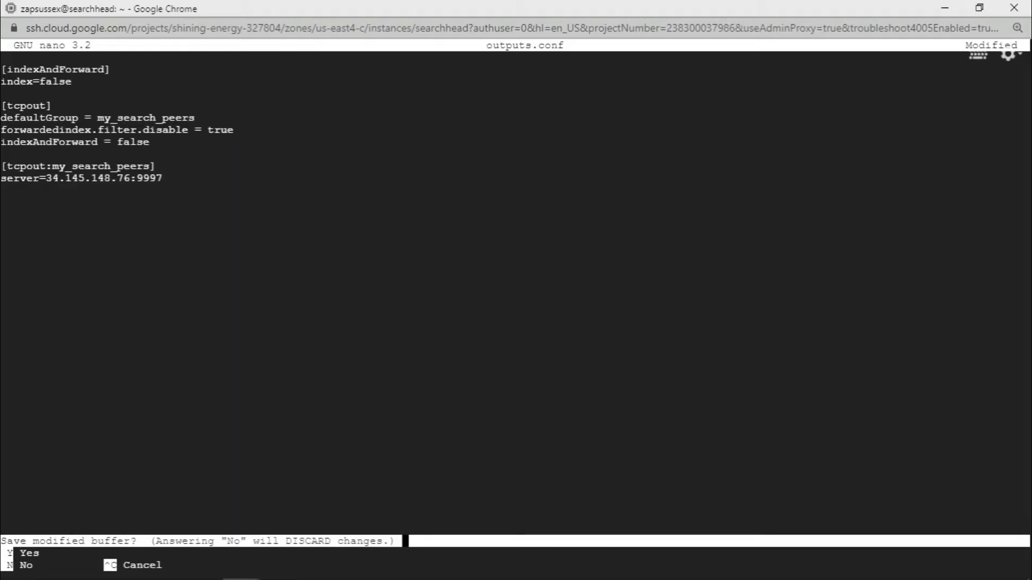
- Save outputs.conf and list the files in the local config folder
{"action": "key", "text": "y"}
{"action": "key", "text": "Return"}
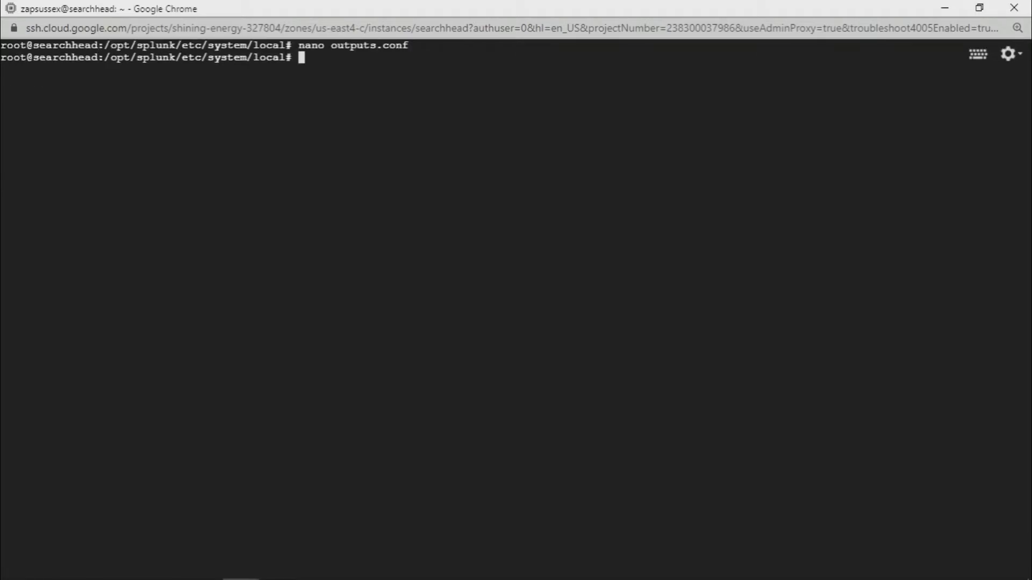
{"action": "type", "text": "ls"}
{"action": "key", "text": "Return"}
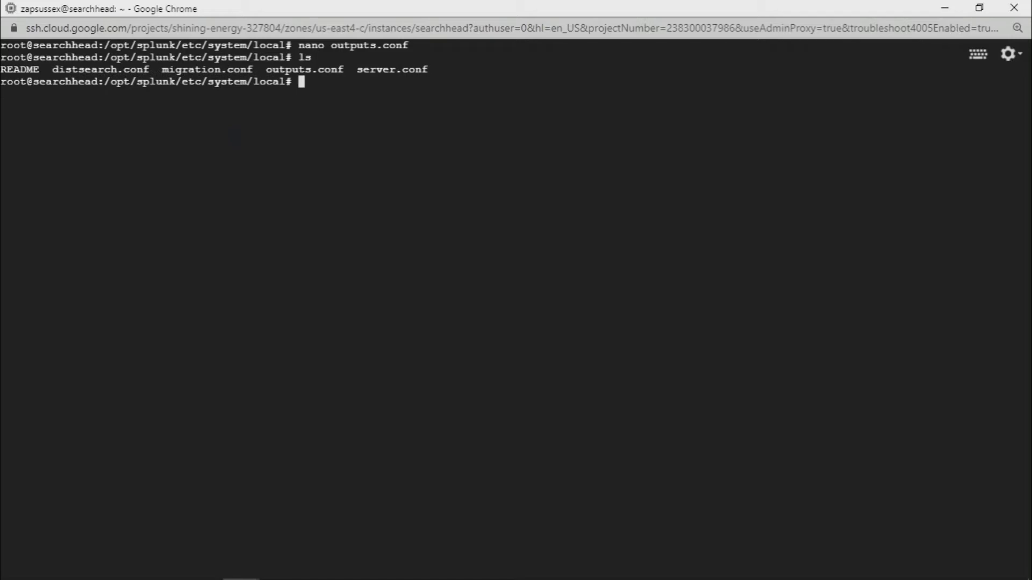
- Move up three folders to /opt/splunk and into its bin folder
{"action": "type", "text": "cd .."}
{"action": "key", "text": "Return"}
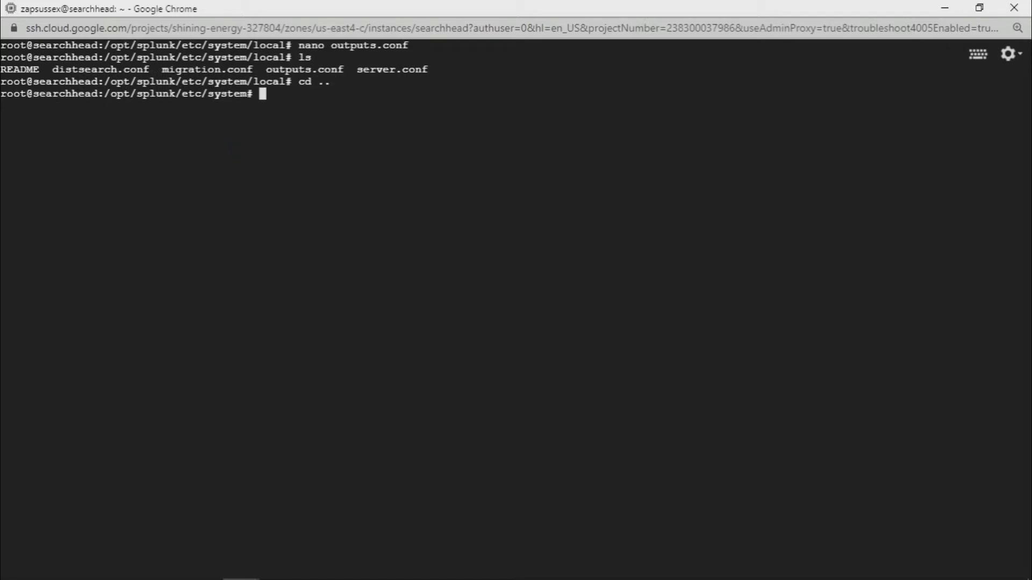
{"action": "key", "text": "Up"}
{"action": "key", "text": "Return"}
{"action": "key", "text": "Up"}
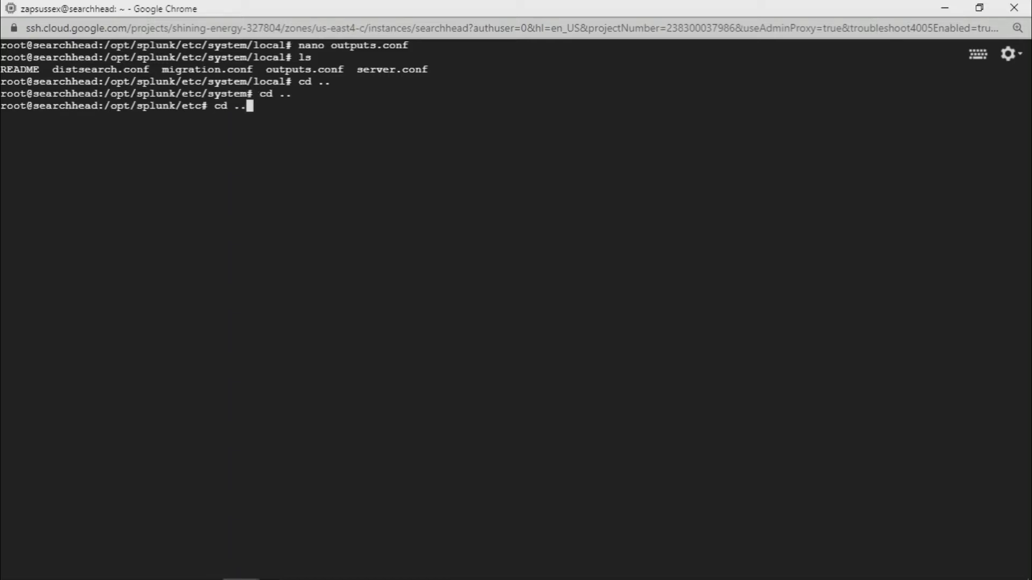
{"action": "key", "text": "Return"}
{"action": "type", "text": "cd bin"}
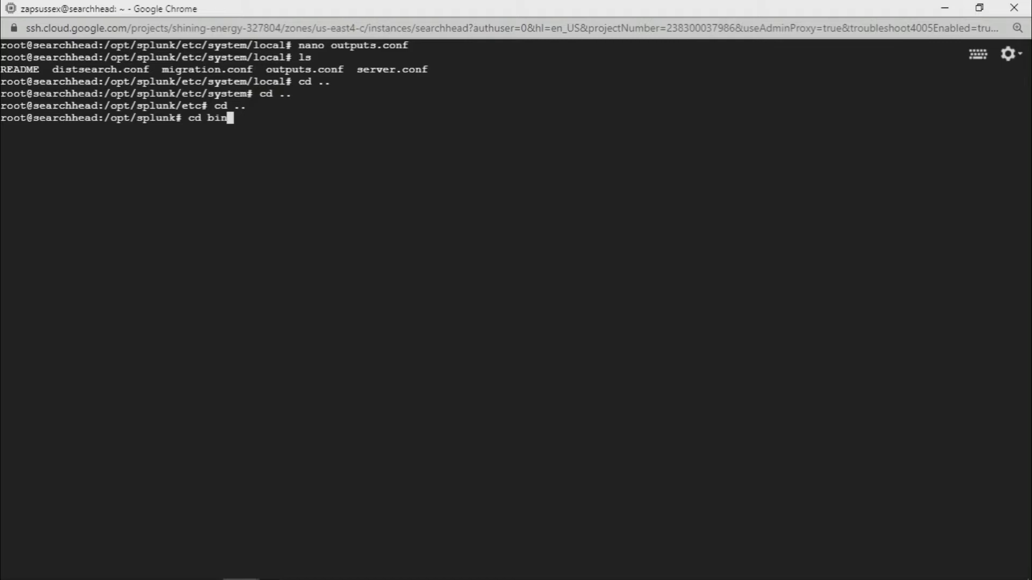
{"action": "key", "text": "Return"}
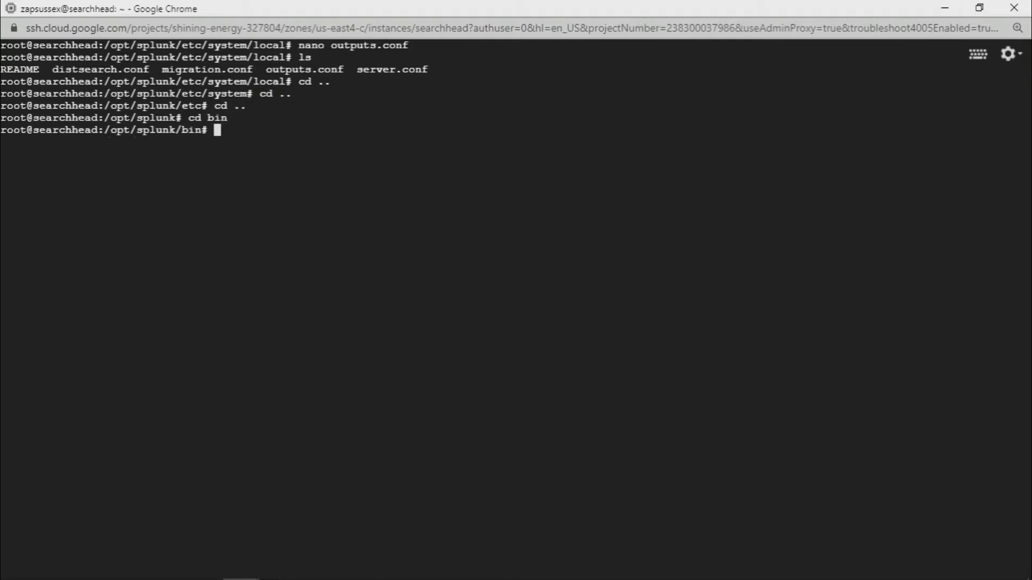
- Run ./splunk restart and wait until the web interface is available at searchhead:8000
{"action": "type", "text": "./splunk restart"}
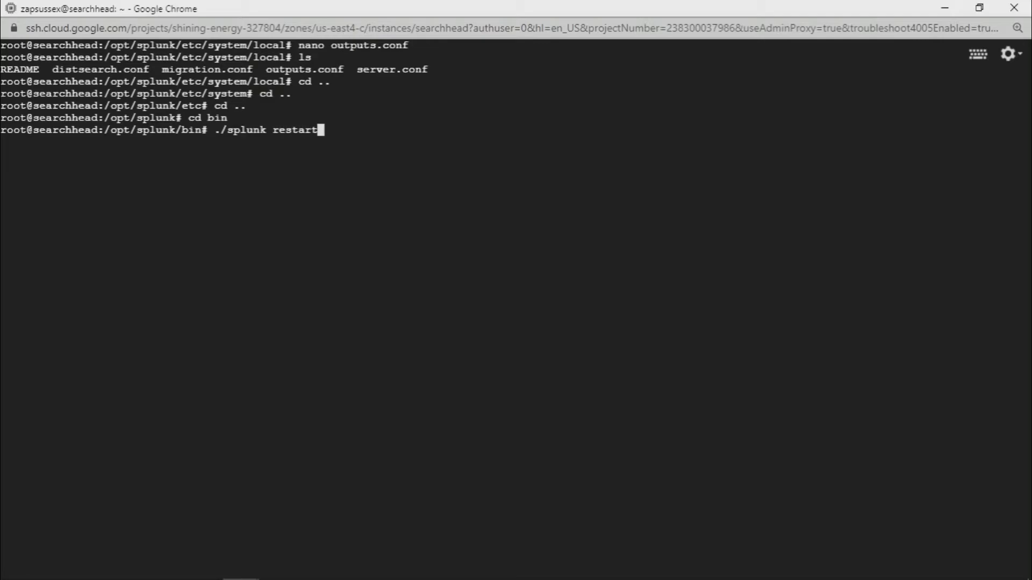
{"action": "key", "text": "Return"}
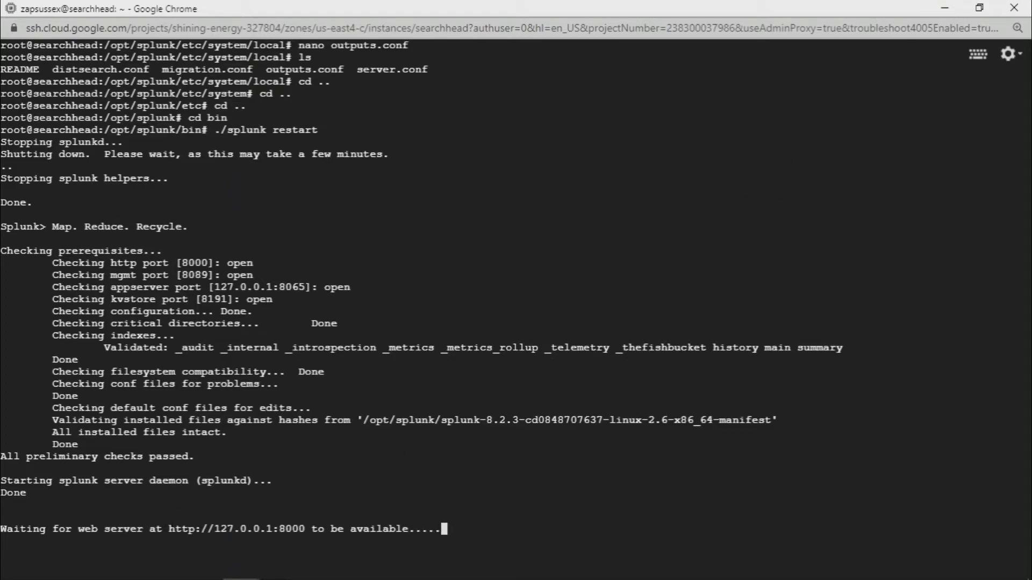
{"action": "left_click_drag", "start_coordinate": [200, 531], "coordinate": [475, 533]}
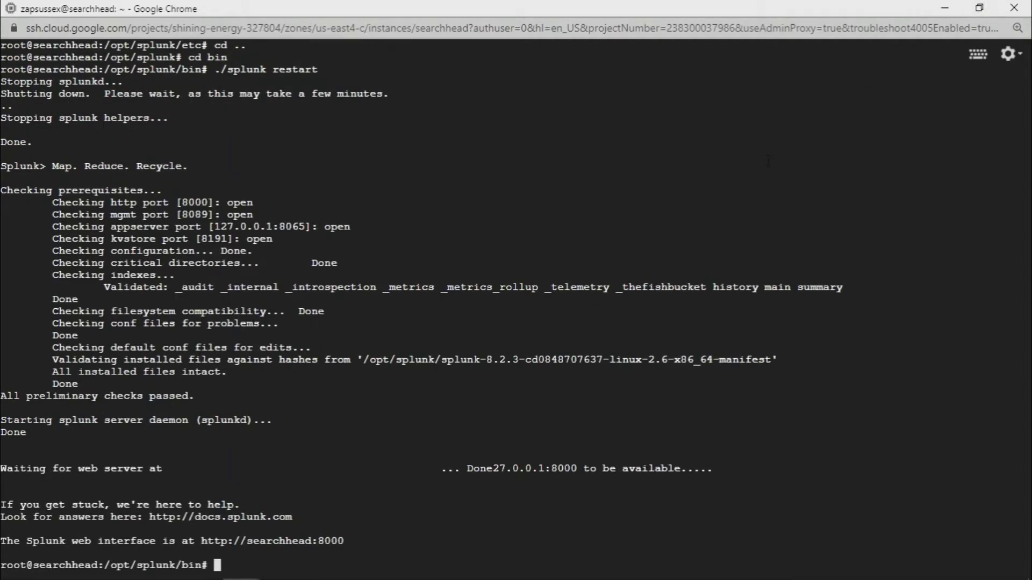
- Log back into the search head's Splunk web as admin, then show the indexer's home page
{"action": "left_click", "coordinate": [945, 8]}
{"action": "left_click", "coordinate": [455, 11]}
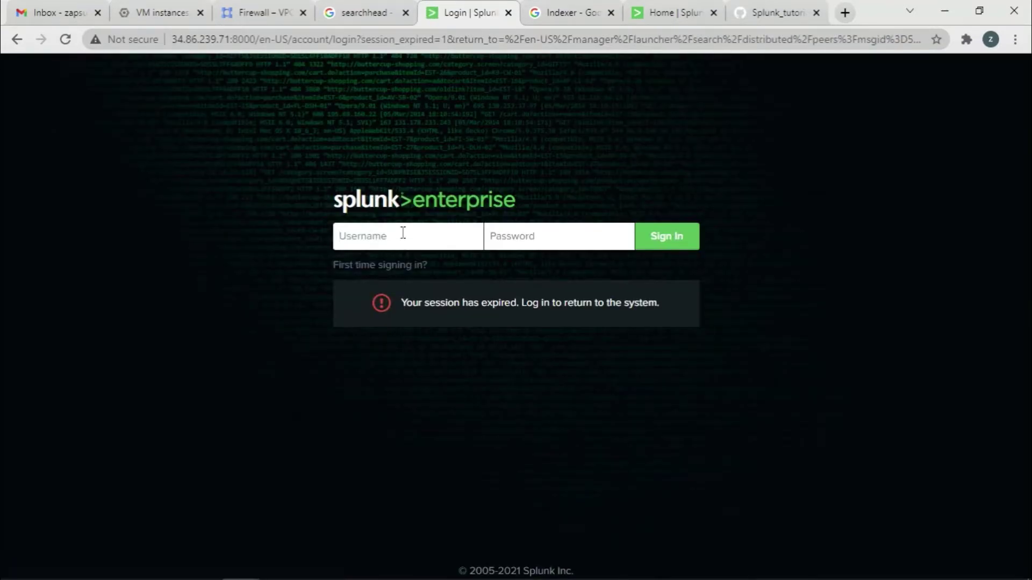
{"action": "type", "text": "admin"}
{"action": "left_click", "coordinate": [499, 241]}
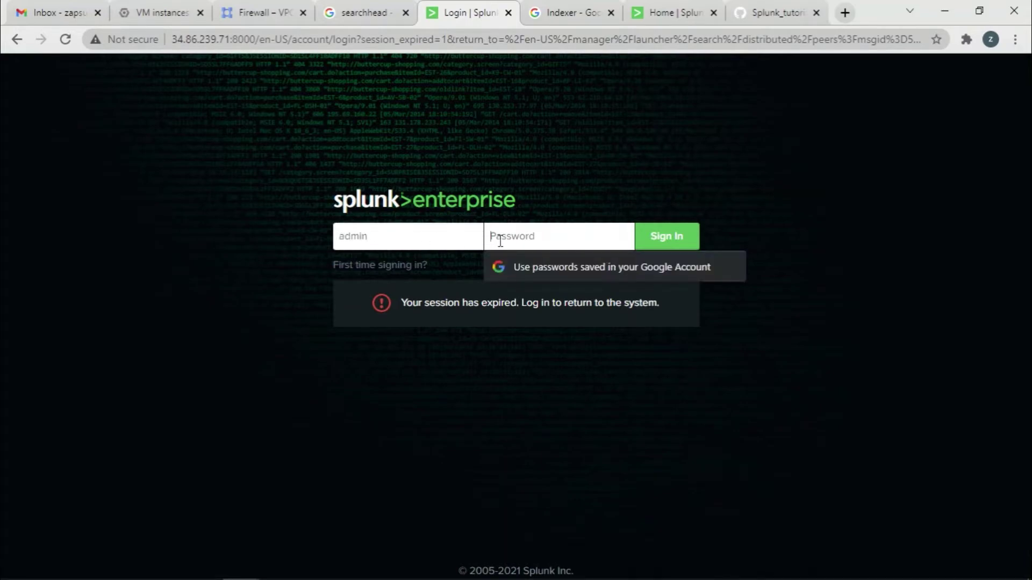
{"action": "type", "text": "••"}
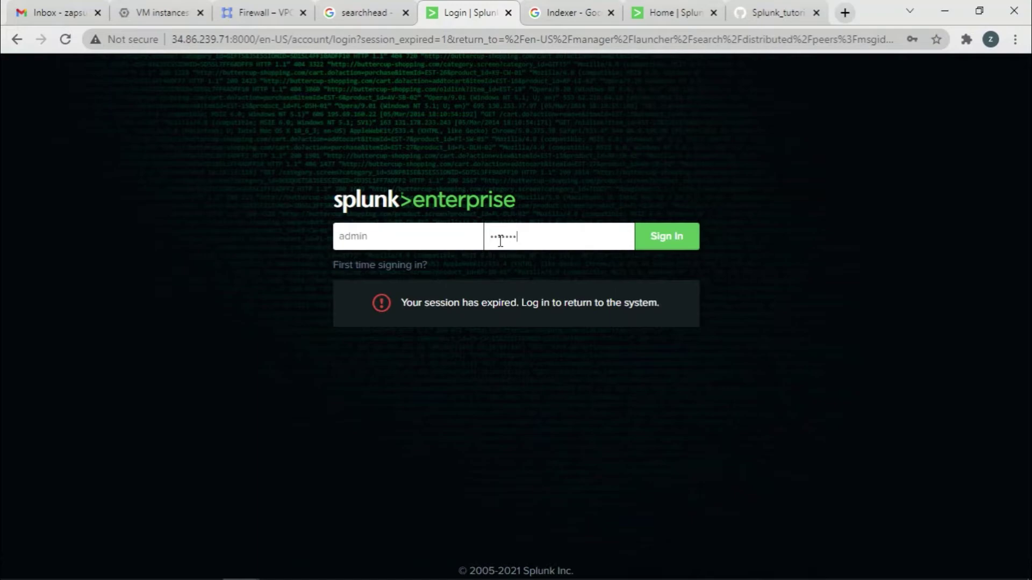
{"action": "key", "text": "Return"}
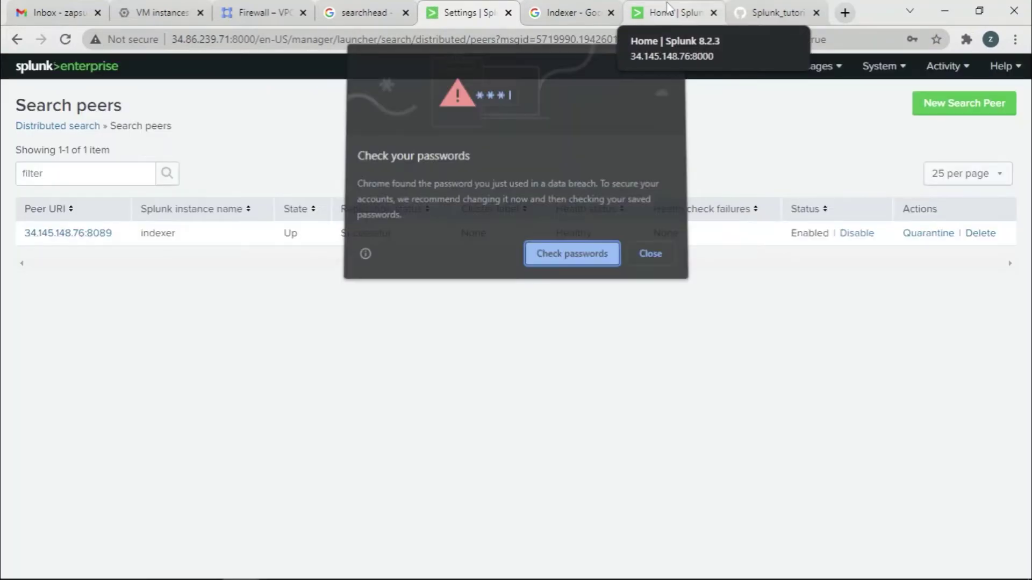
{"action": "left_click", "coordinate": [666, 9]}
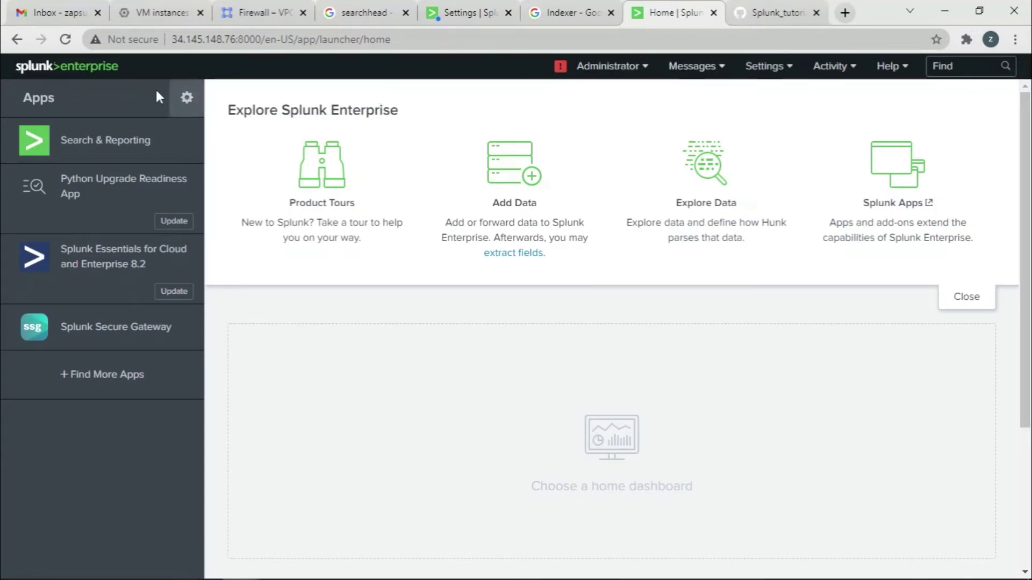
- In Search & Reporting on the indexer, search index="_internal", returning 37,859 events
{"action": "left_click", "coordinate": [133, 153]}
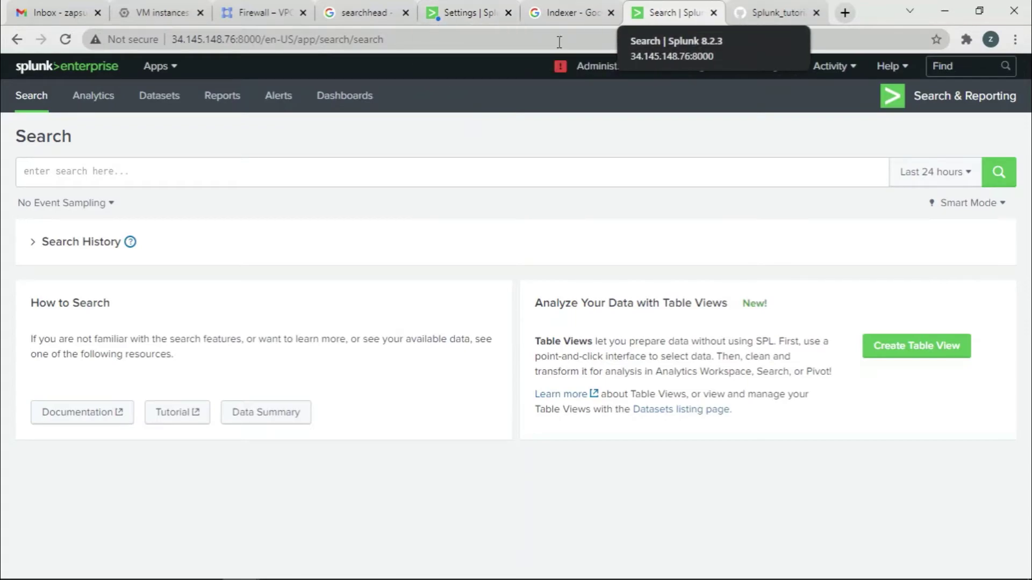
{"action": "left_click", "coordinate": [139, 171]}
{"action": "type", "text": "inde"}
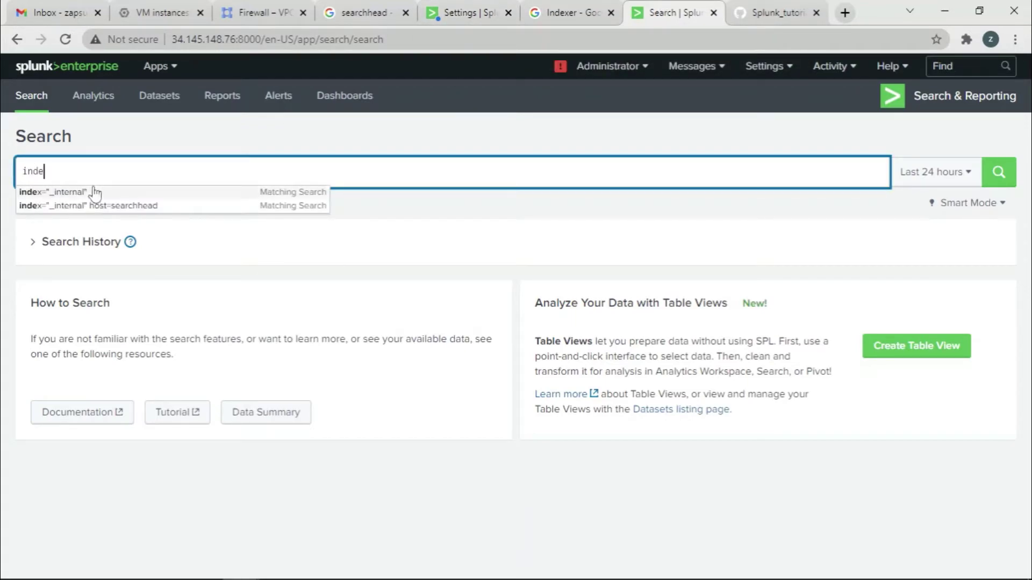
{"action": "left_click", "coordinate": [91, 192]}
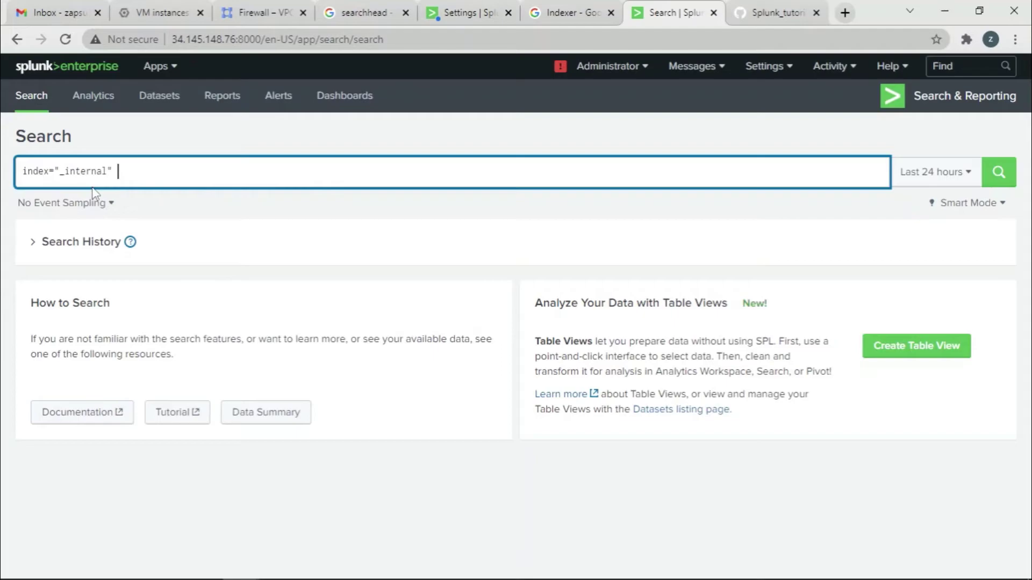
{"action": "left_click", "coordinate": [1001, 188]}
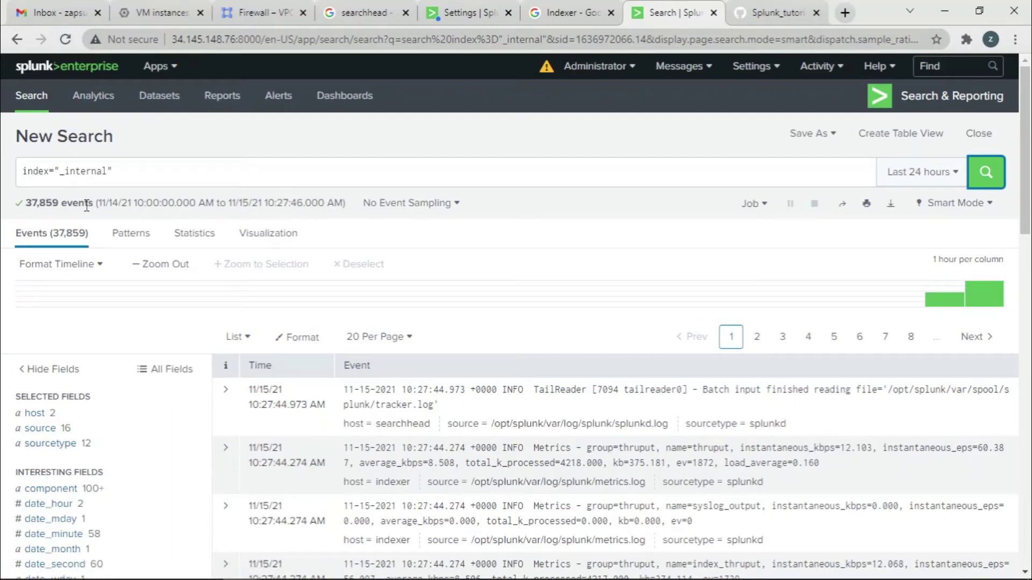
- Check the first event's host=searchhead field, then show the host breakdown: indexer 26,610, searchhead 11,249
{"action": "scroll", "coordinate": [625, 378], "scroll_direction": "down", "scroll_amount": 7}
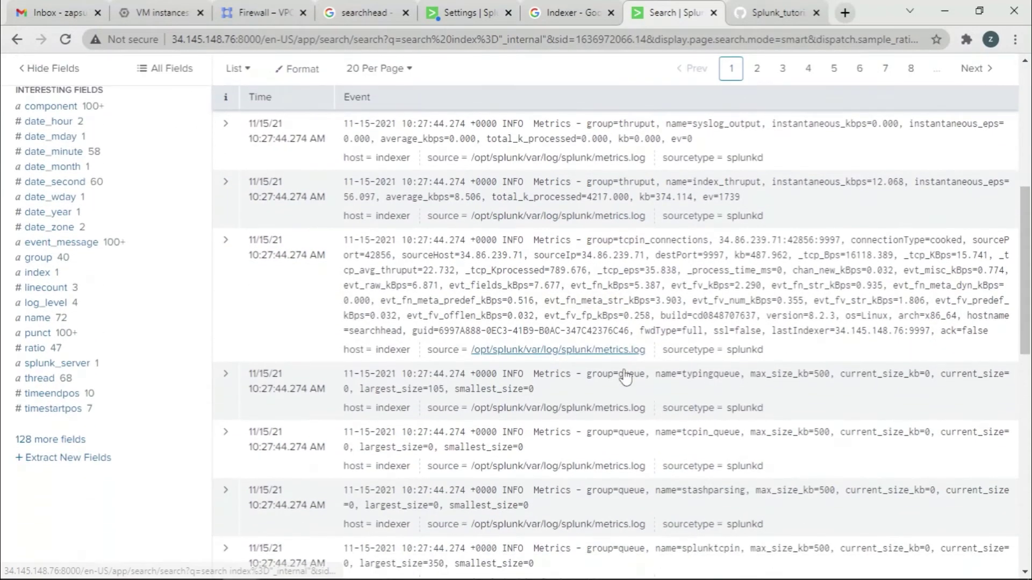
{"action": "scroll", "coordinate": [623, 378], "scroll_direction": "up", "scroll_amount": 4}
{"action": "scroll", "coordinate": [517, 400], "scroll_direction": "down", "scroll_amount": 1}
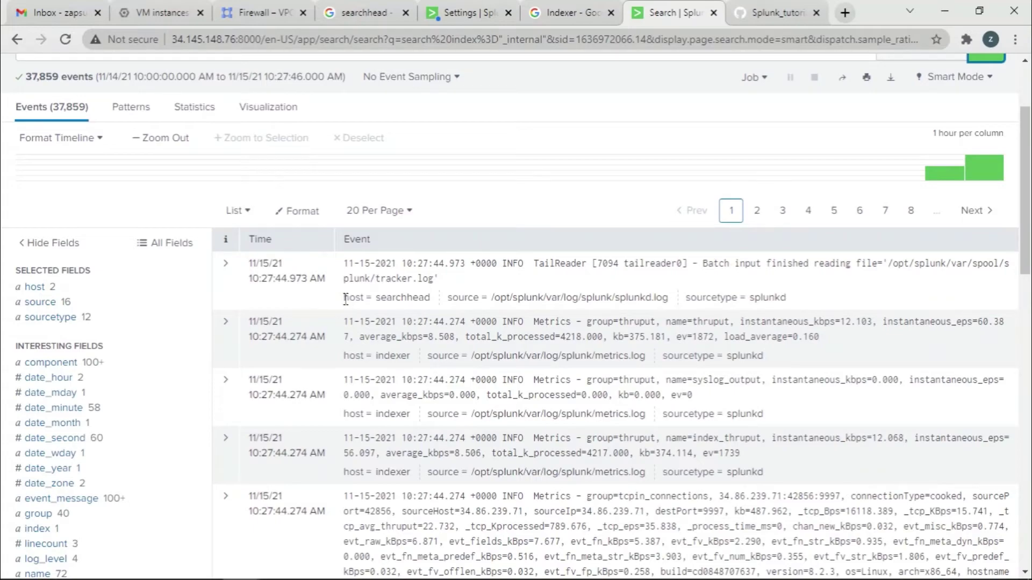
{"action": "left_click_drag", "start_coordinate": [345, 298], "coordinate": [421, 301]}
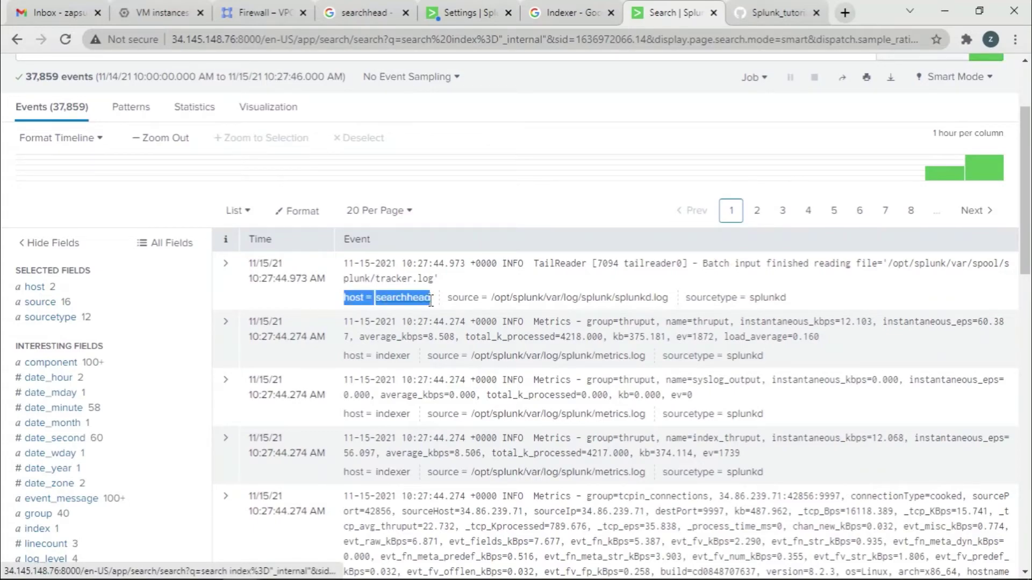
{"action": "left_click", "coordinate": [156, 12]}
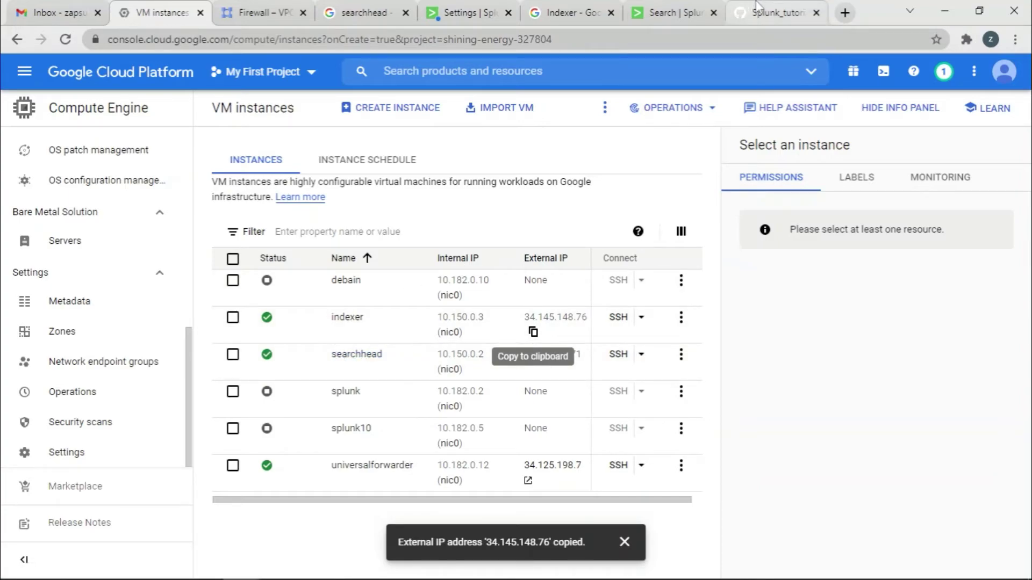
{"action": "left_click", "coordinate": [670, 7]}
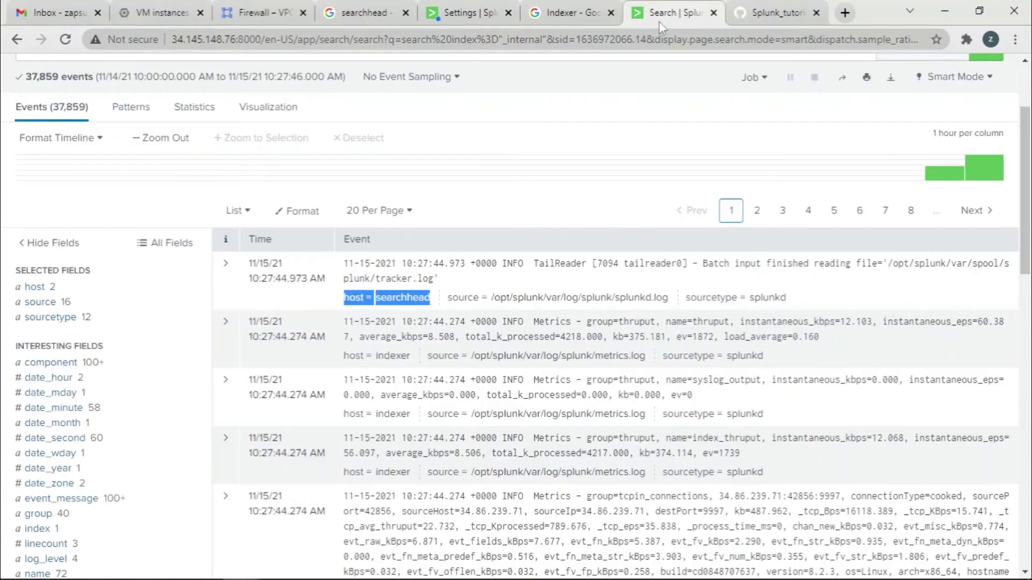
{"action": "left_click", "coordinate": [41, 290]}
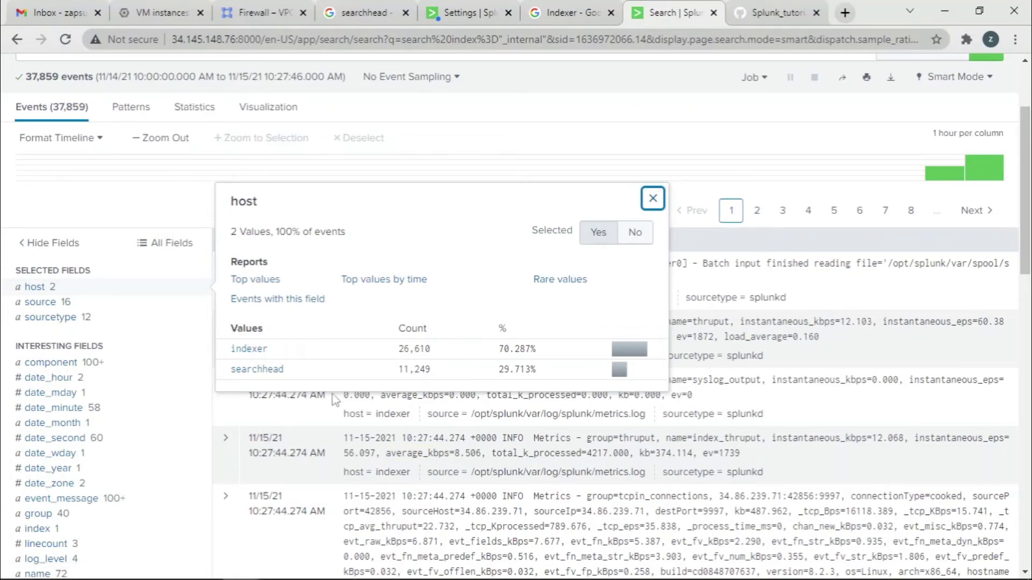
- Filter the results to host=searchhead (11,455 events), then go back to the search head's Search peers page
{"action": "left_click", "coordinate": [272, 370]}
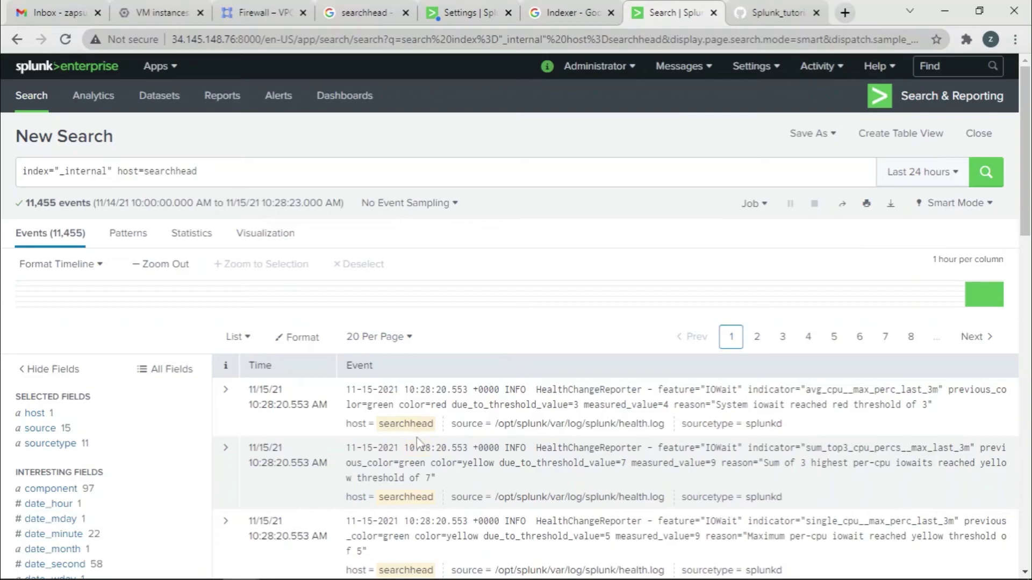
{"action": "scroll", "coordinate": [425, 439], "scroll_direction": "down", "scroll_amount": 15}
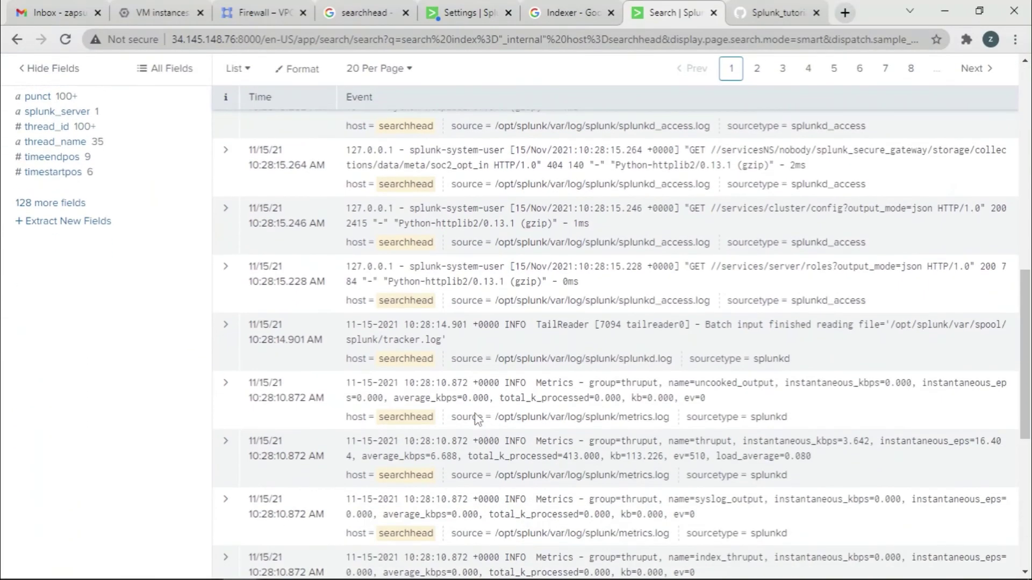
{"action": "scroll", "coordinate": [402, 322], "scroll_direction": "down", "scroll_amount": 1}
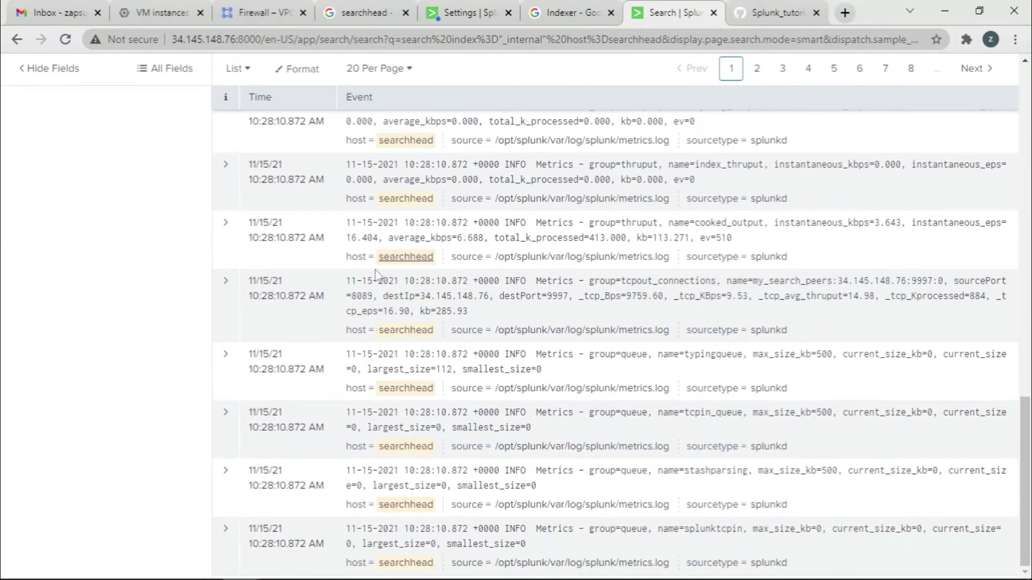
{"action": "scroll", "coordinate": [538, 387], "scroll_direction": "up", "scroll_amount": 10}
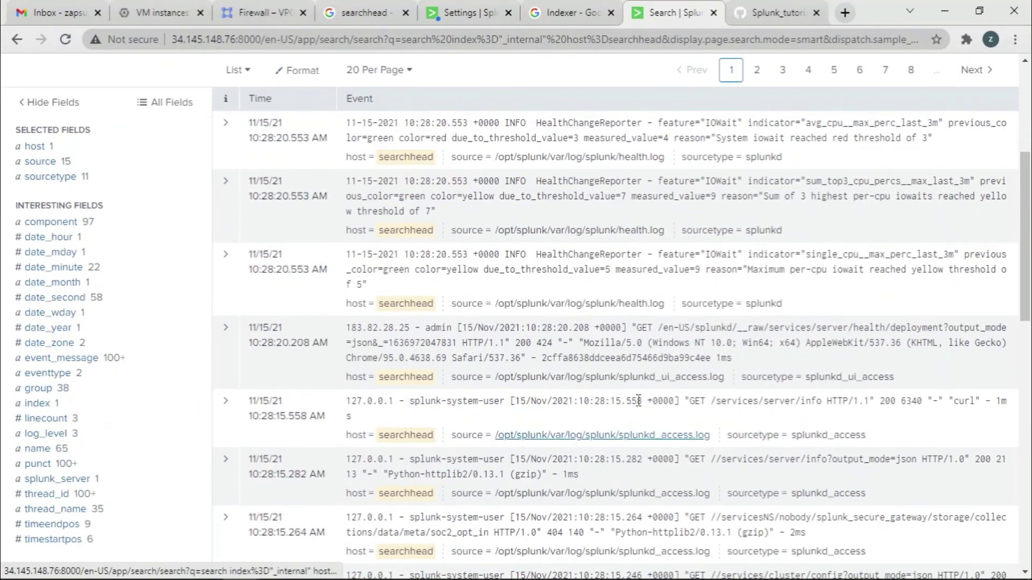
{"action": "scroll", "coordinate": [638, 401], "scroll_direction": "up", "scroll_amount": 5}
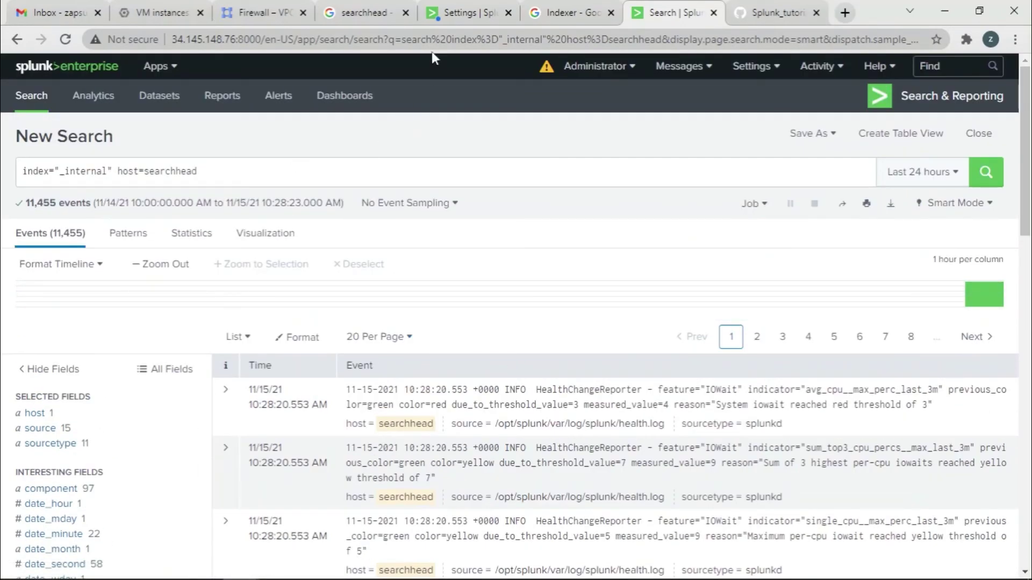
{"action": "left_click", "coordinate": [459, 5]}
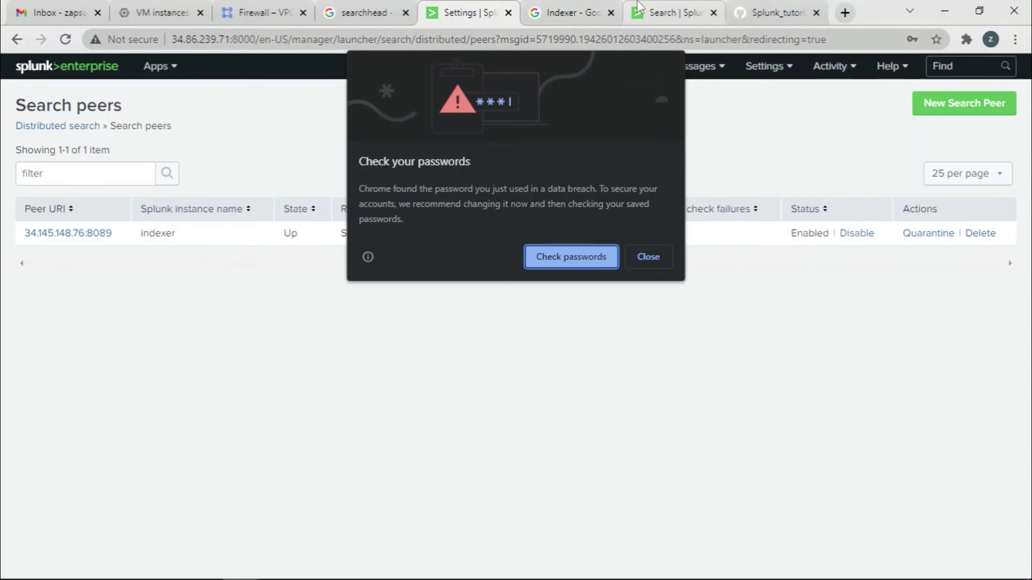